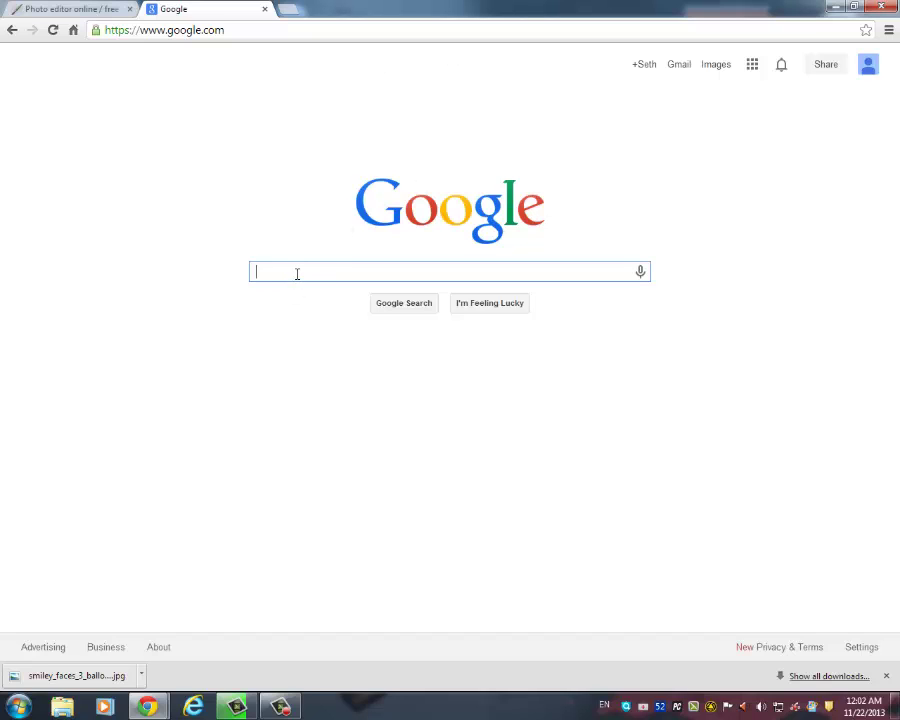
Search Google for 'pixlr', then close the search results tab.
{"action": "type", "text": "pixl"}
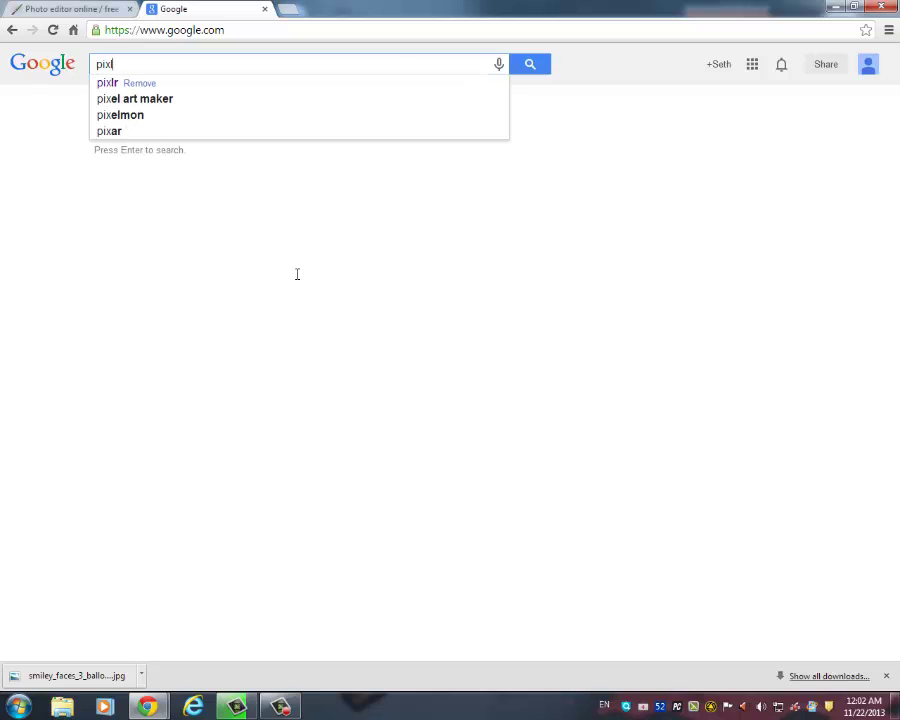
{"action": "type", "text": "r"}
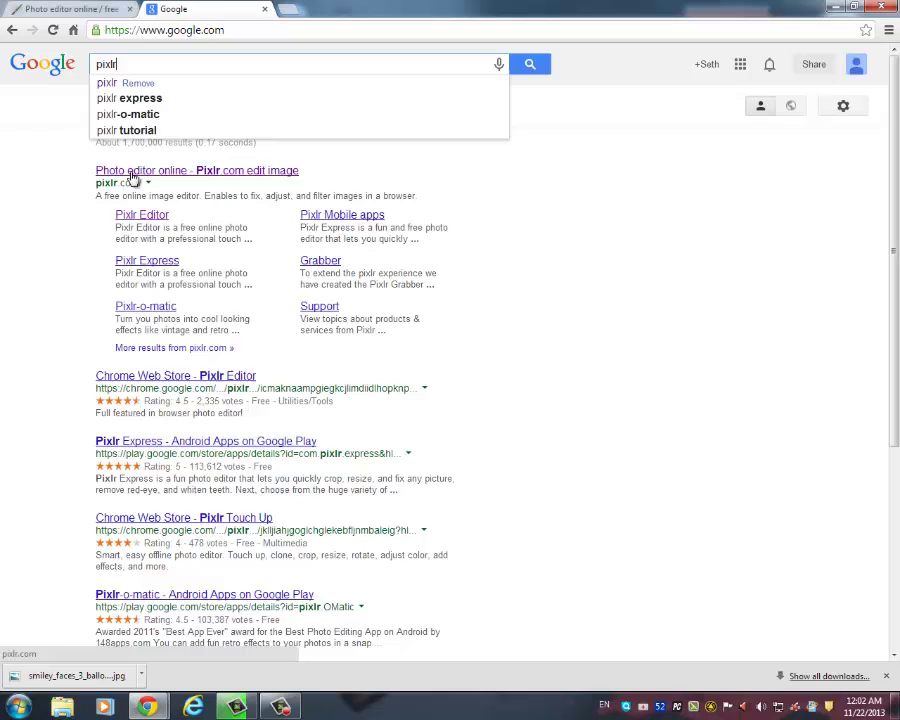
{"action": "left_click", "coordinate": [264, 9]}
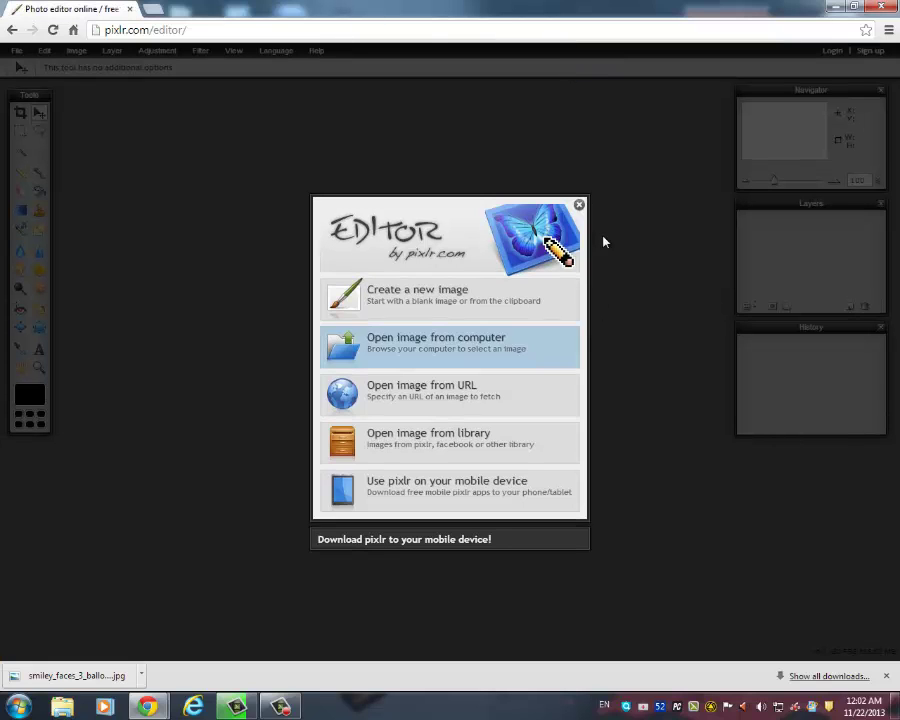
Dismiss the Pixlr start dialog to reach the empty editor workspace.
{"action": "left_click", "coordinate": [579, 207]}
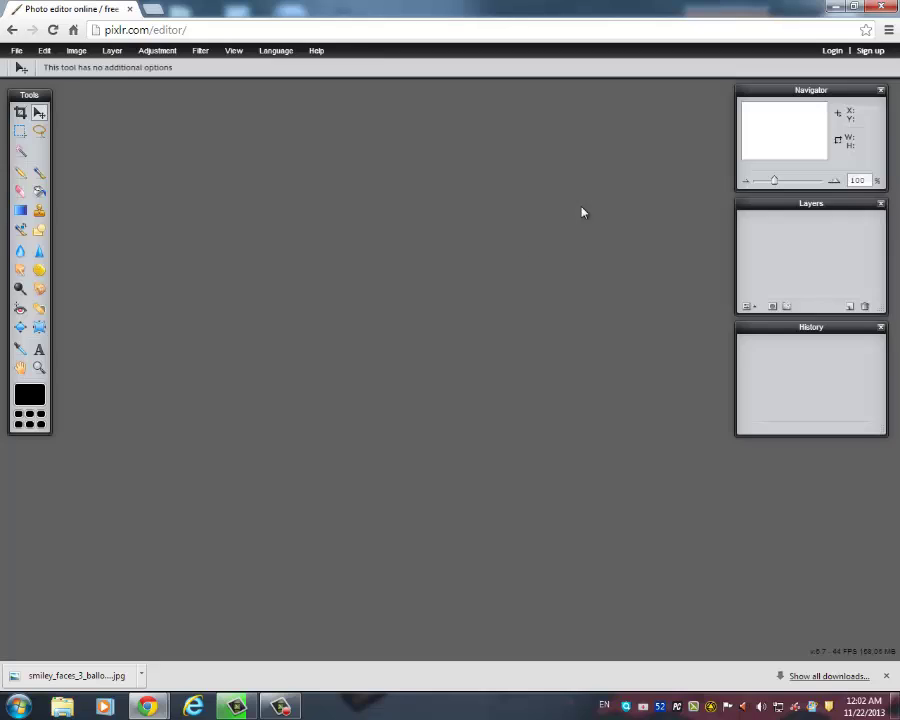
{"action": "left_click", "coordinate": [245, 706]}
{"action": "left_click", "coordinate": [17, 51]}
Open the smiley_faces_3_balloons image from the Pictures library.
{"action": "left_click", "coordinate": [22, 80]}
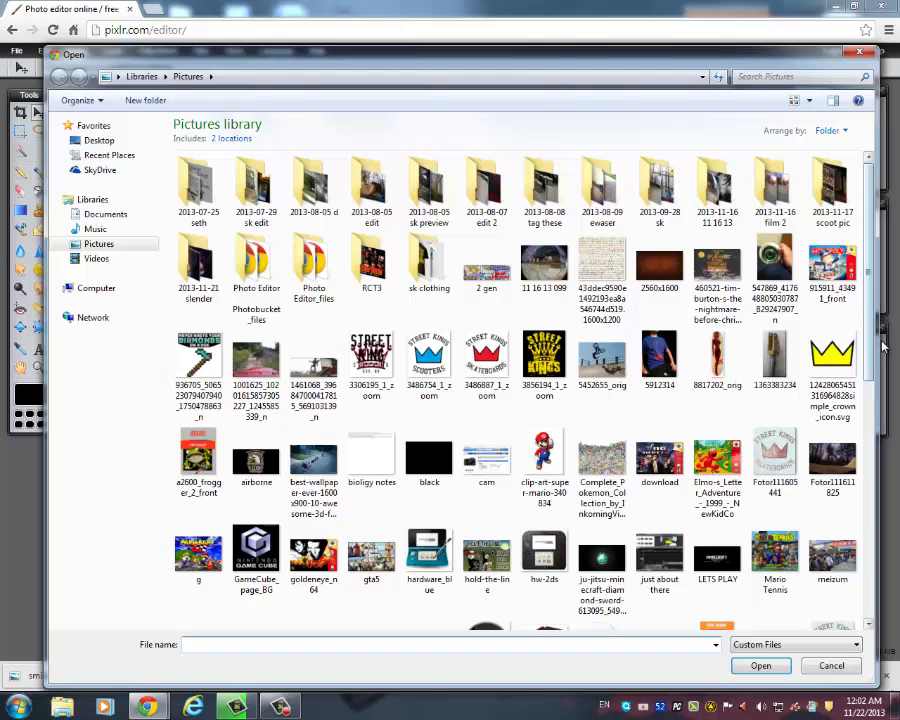
{"action": "scroll", "coordinate": [870, 365], "scroll_direction": "down", "scroll_amount": 2}
{"action": "scroll", "coordinate": [870, 365], "scroll_direction": "down", "scroll_amount": 1}
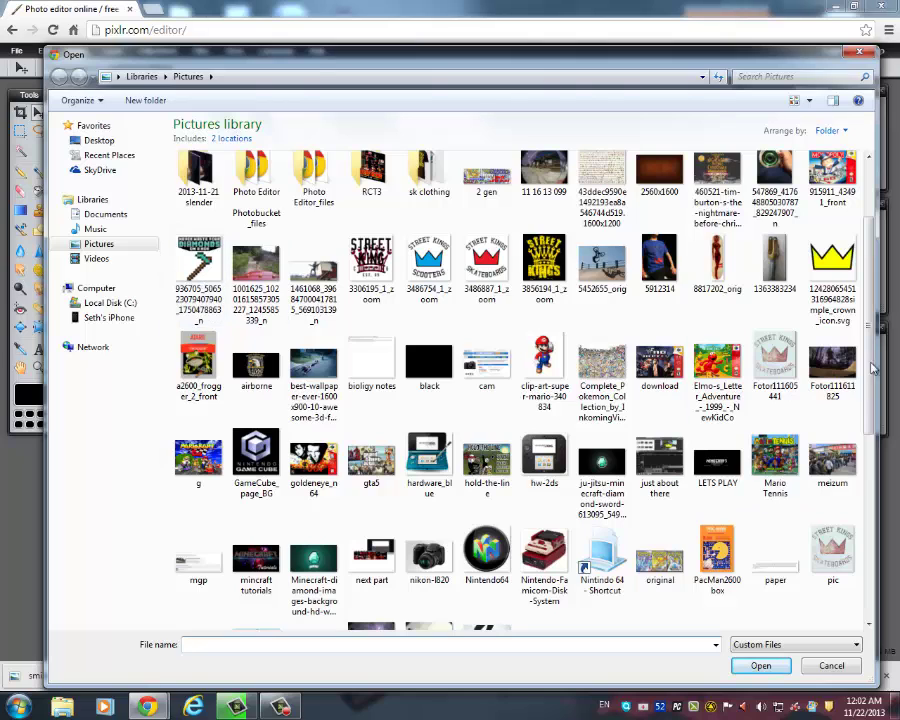
{"action": "scroll", "coordinate": [855, 410], "scroll_direction": "down", "scroll_amount": 1}
{"action": "scroll", "coordinate": [855, 410], "scroll_direction": "down", "scroll_amount": 5}
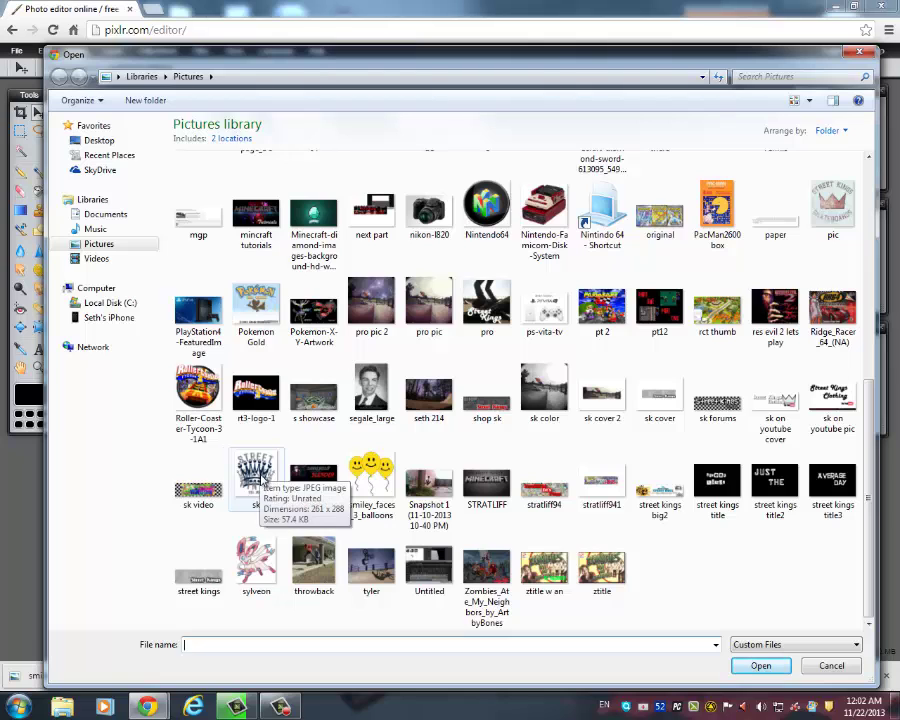
{"action": "double_click", "coordinate": [371, 470]}
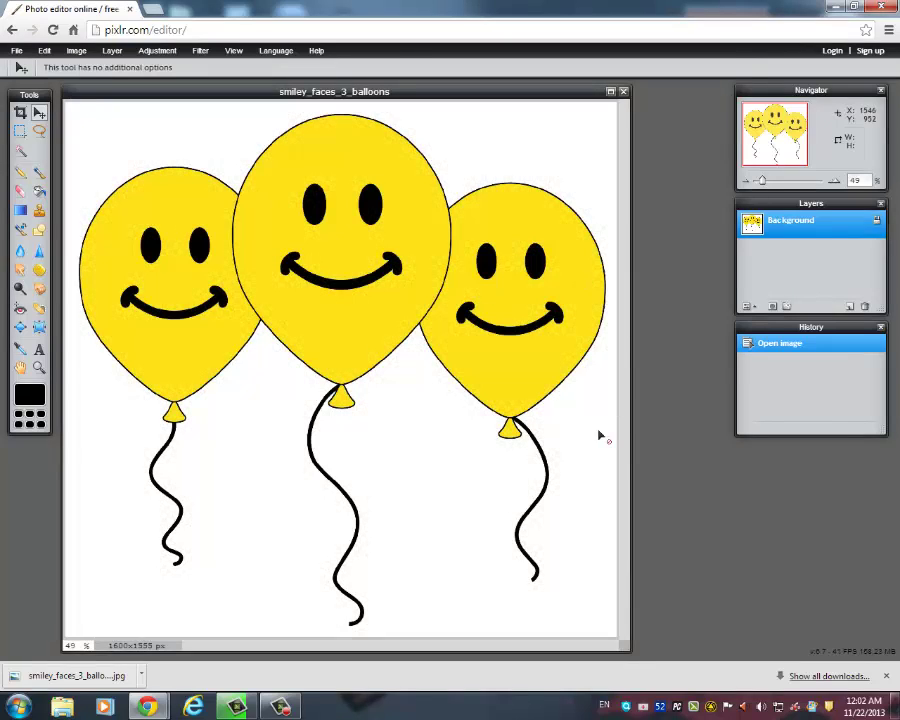
Select the white background with the Magic Wand, ending with Tolerance at 0.
{"action": "left_click", "coordinate": [20, 152]}
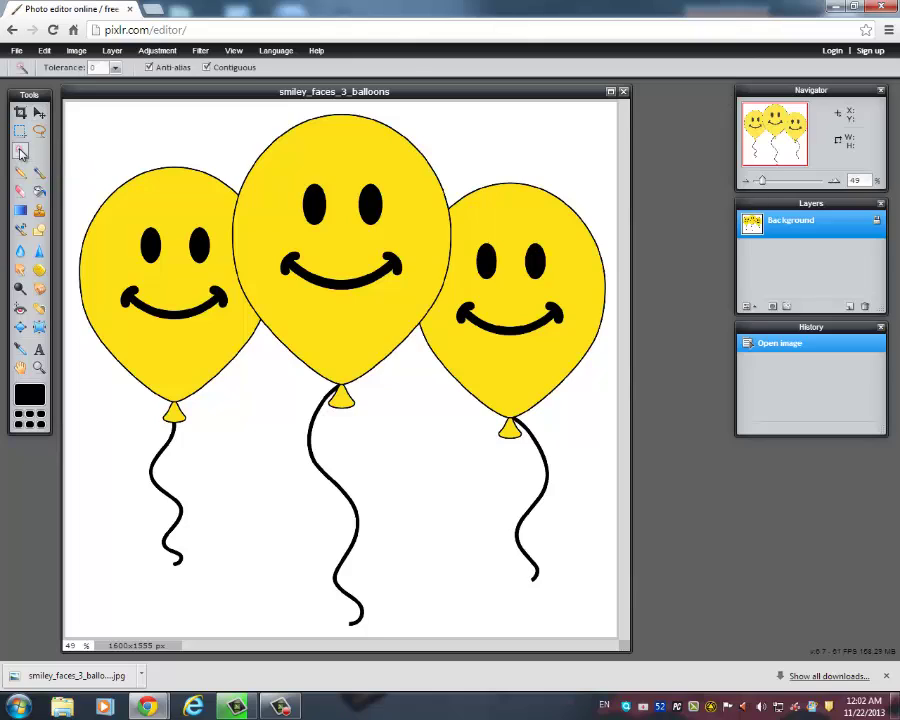
{"action": "left_click", "coordinate": [124, 139]}
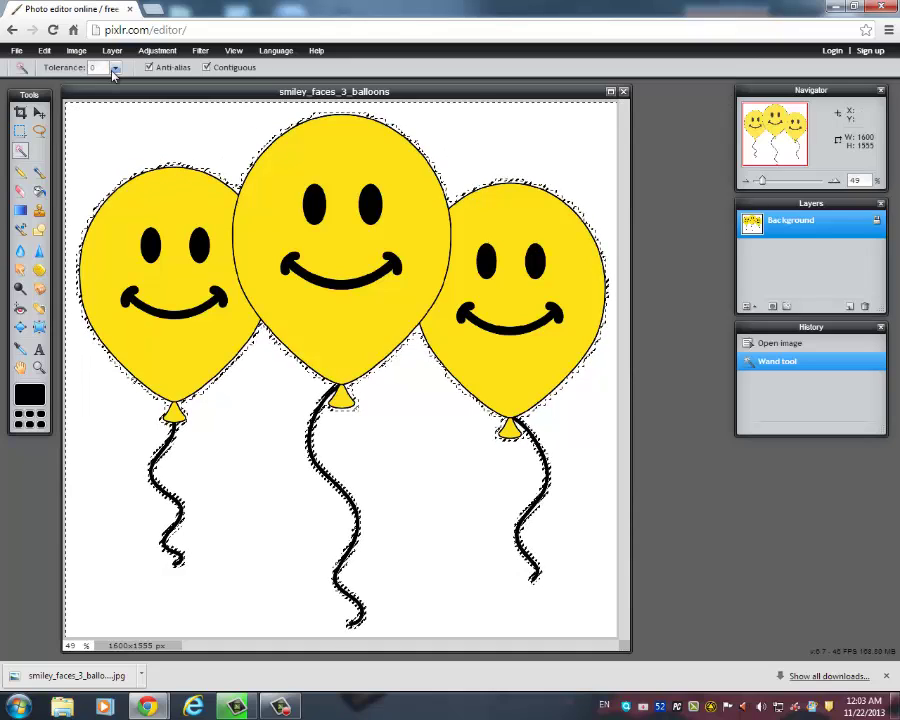
{"action": "left_click_drag", "start_coordinate": [115, 70], "coordinate": [44, 92]}
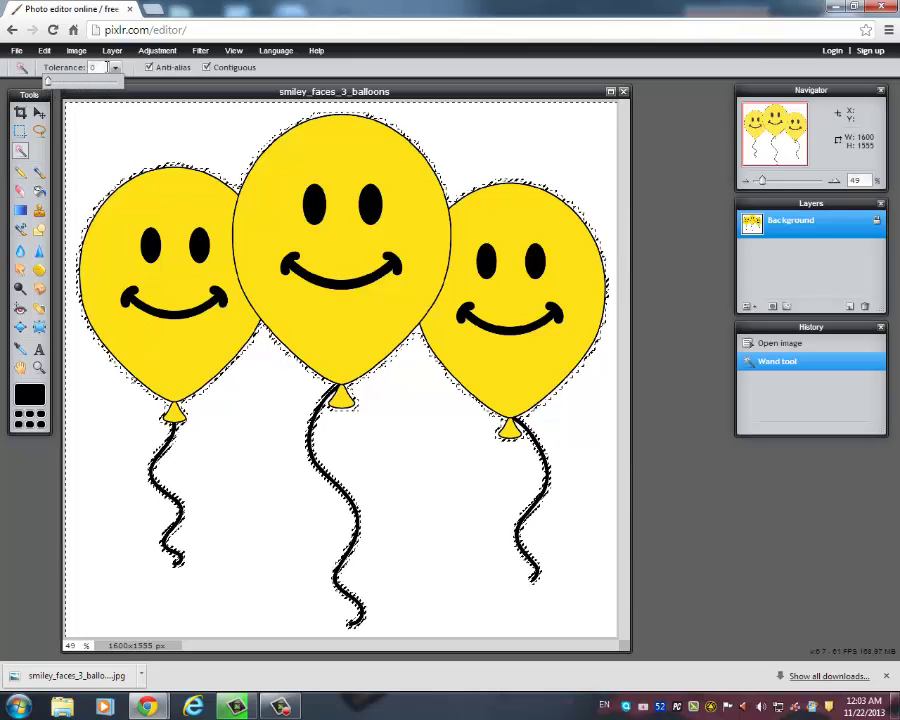
{"action": "left_click", "coordinate": [116, 67]}
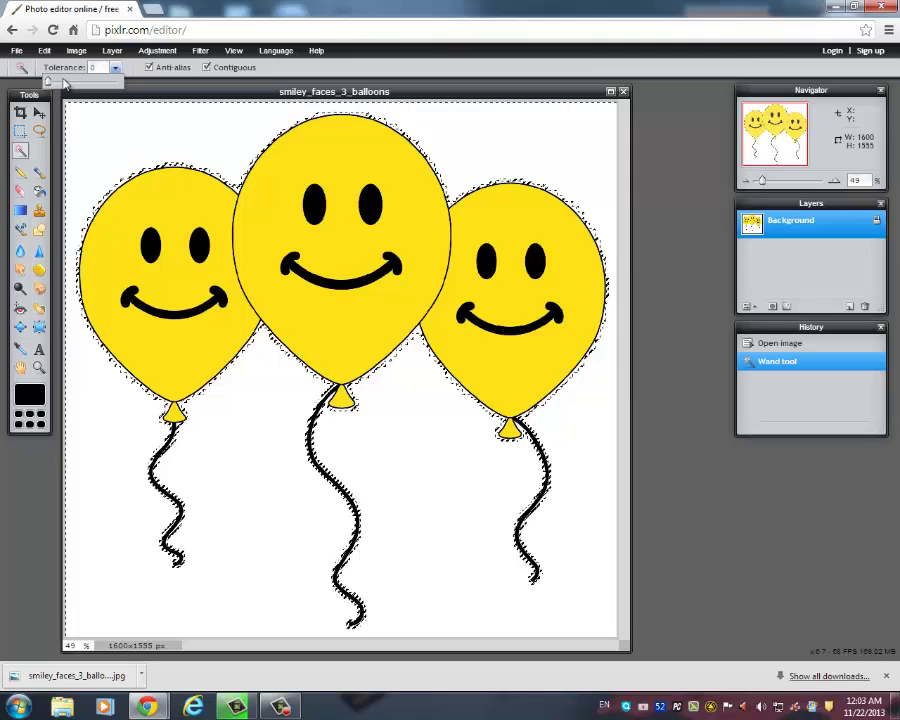
{"action": "left_click", "coordinate": [121, 84]}
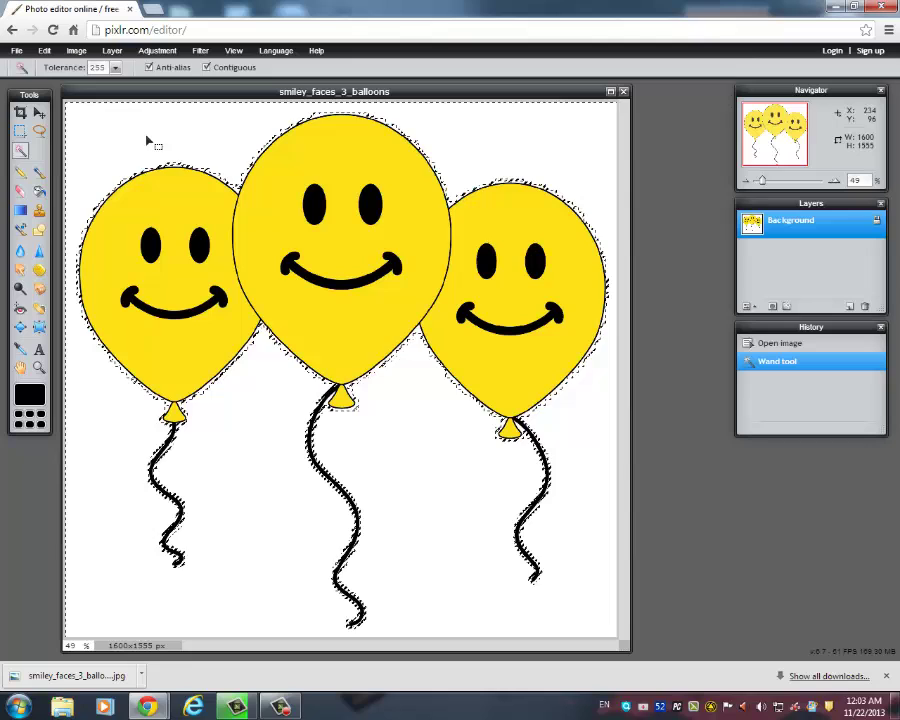
{"action": "left_click", "coordinate": [116, 67]}
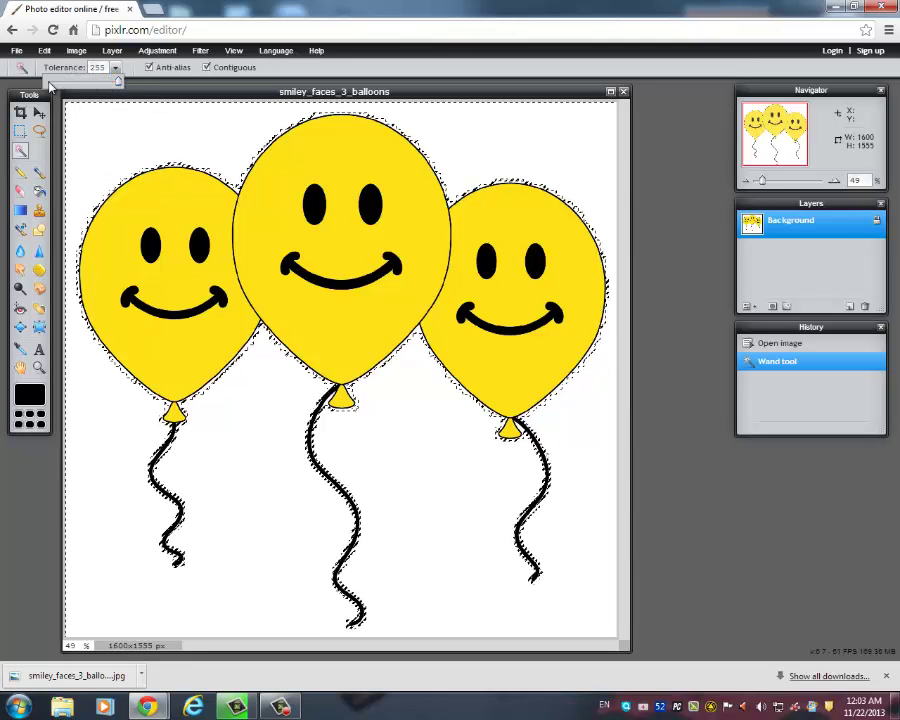
{"action": "left_click", "coordinate": [50, 82]}
{"action": "left_click", "coordinate": [47, 82]}
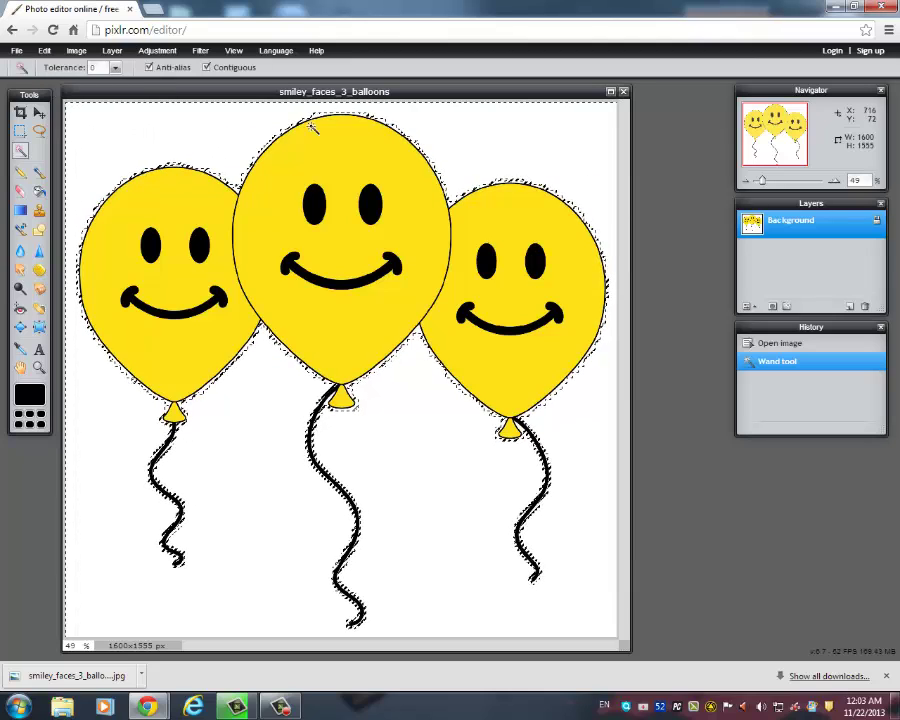
Invert the selection onto the three balloons and copy them.
{"action": "left_click", "coordinate": [15, 50]}
{"action": "left_click", "coordinate": [44, 51]}
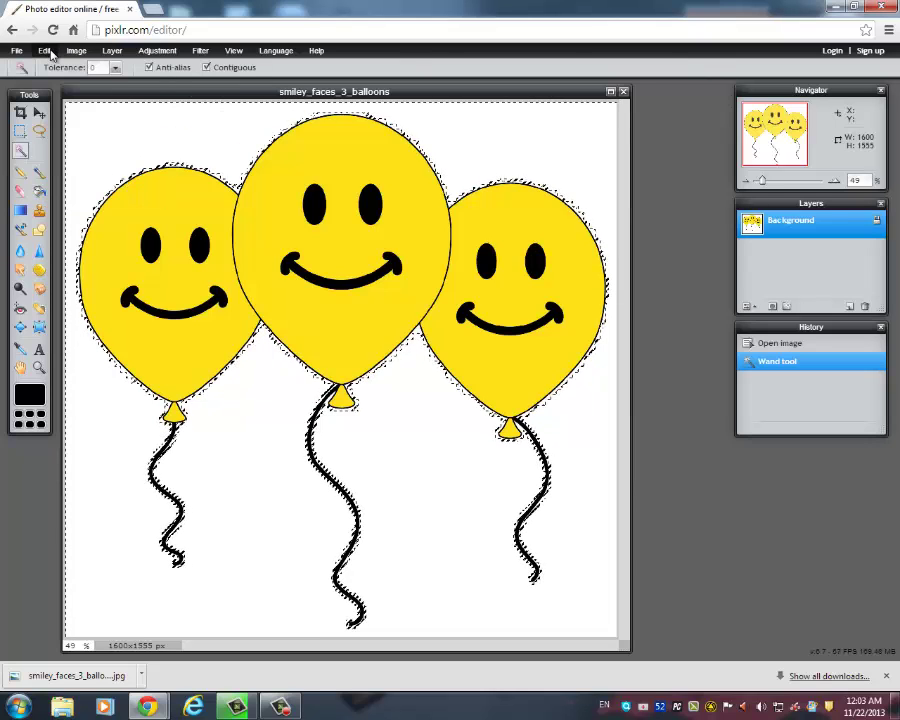
{"action": "left_click", "coordinate": [44, 51]}
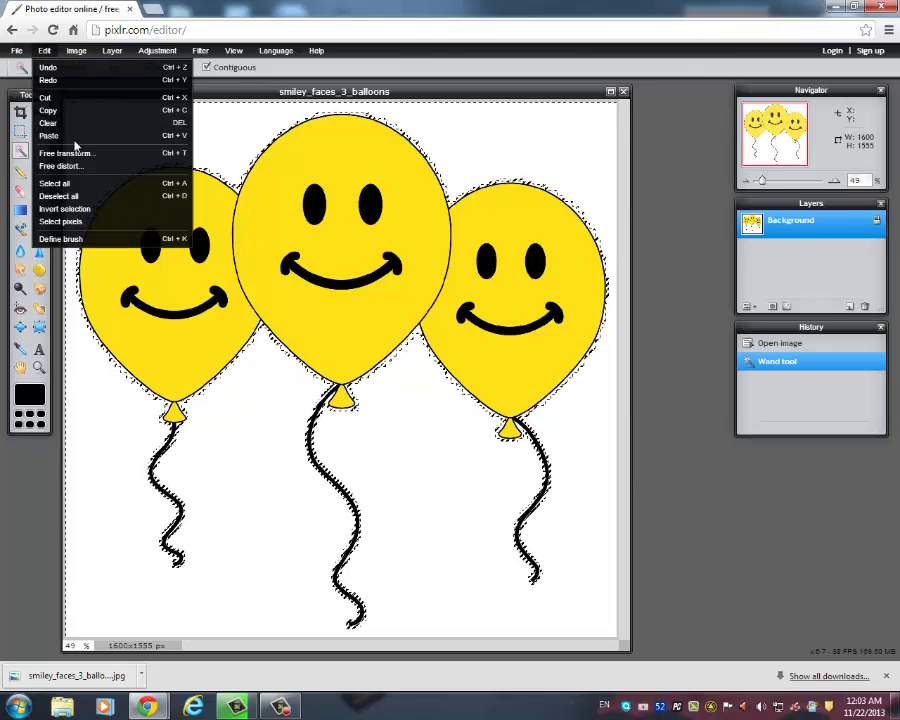
{"action": "left_click", "coordinate": [87, 210]}
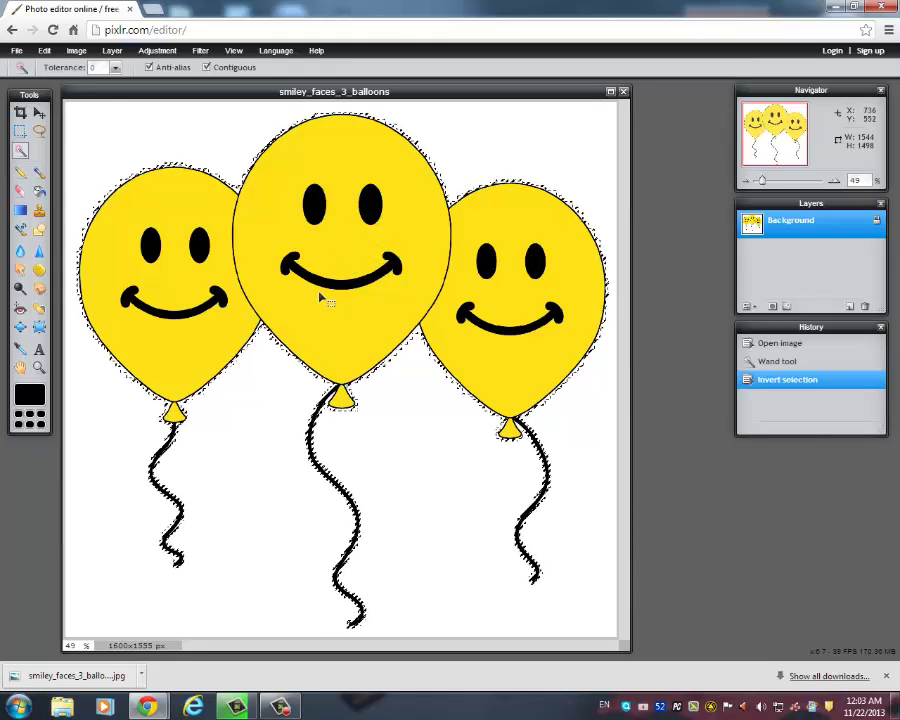
{"action": "left_click", "coordinate": [44, 50]}
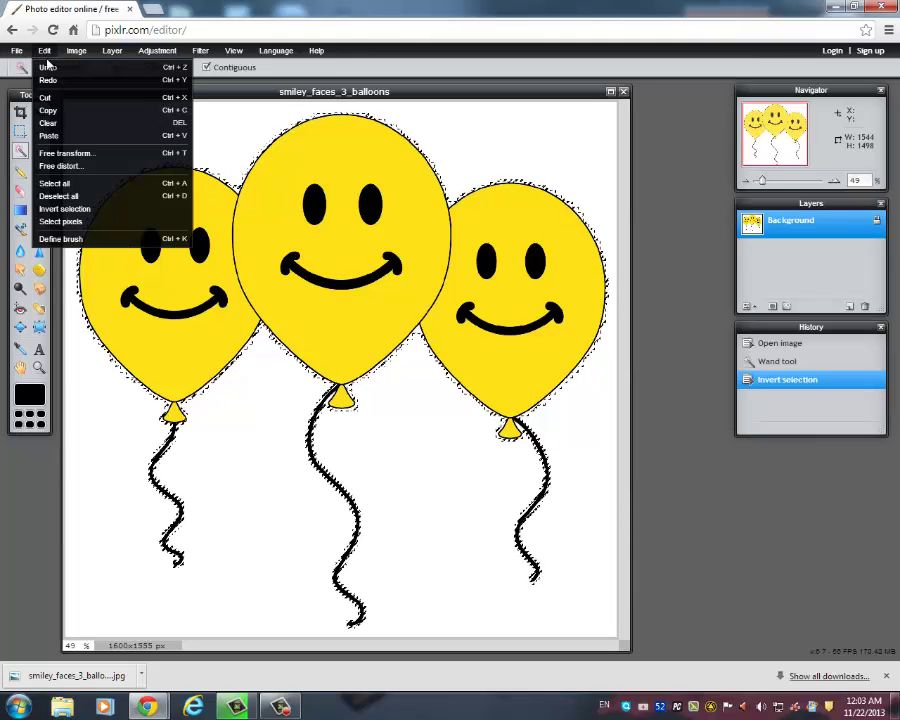
{"action": "left_click", "coordinate": [57, 113]}
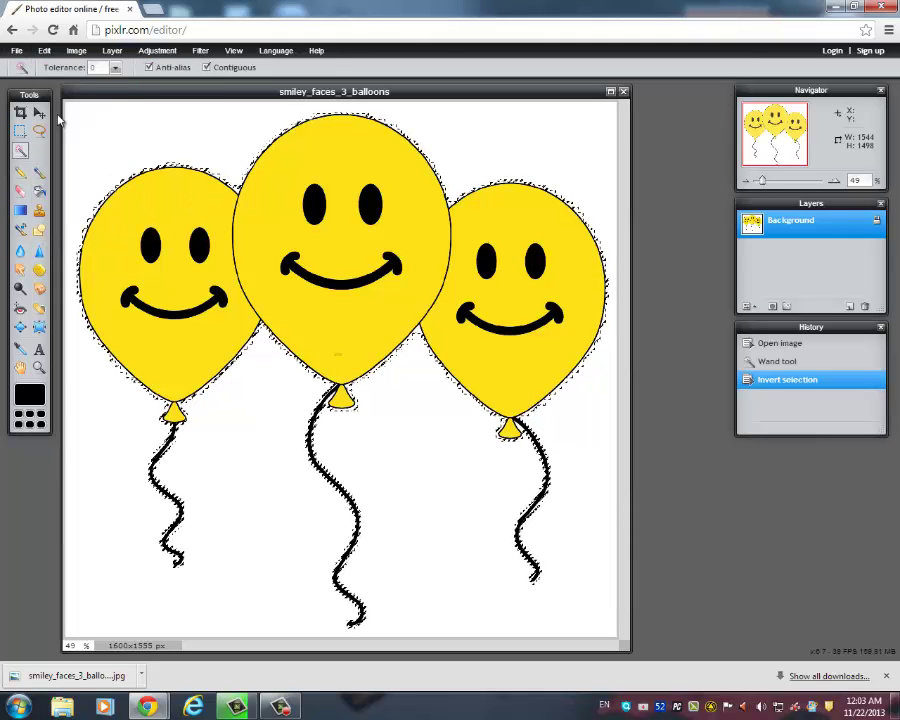
Close the original balloon picture without saving and dismiss the start dialog.
{"action": "left_click", "coordinate": [624, 92]}
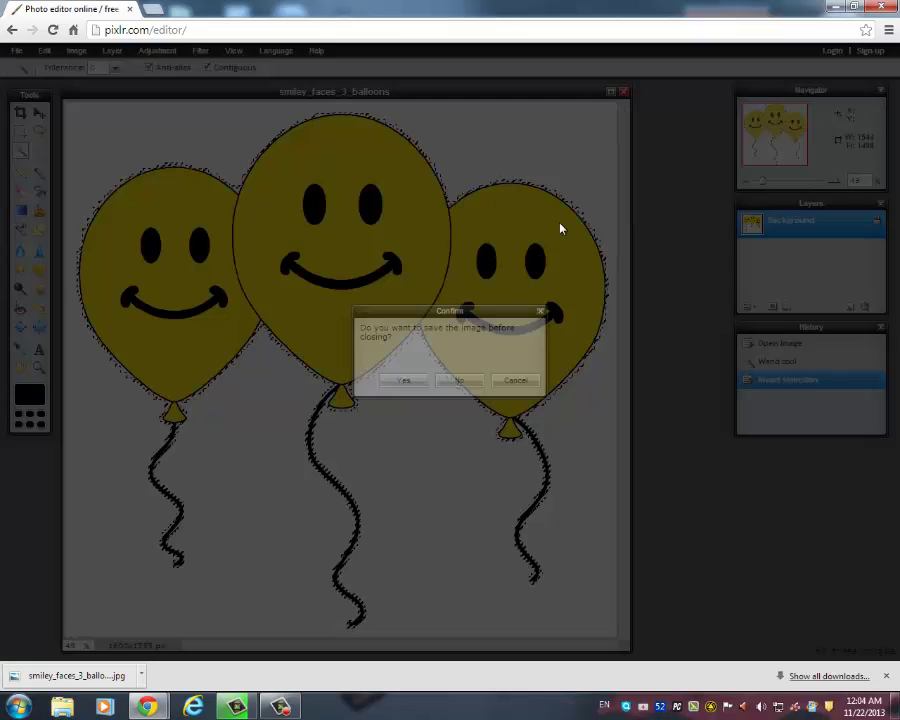
{"action": "left_click", "coordinate": [460, 383]}
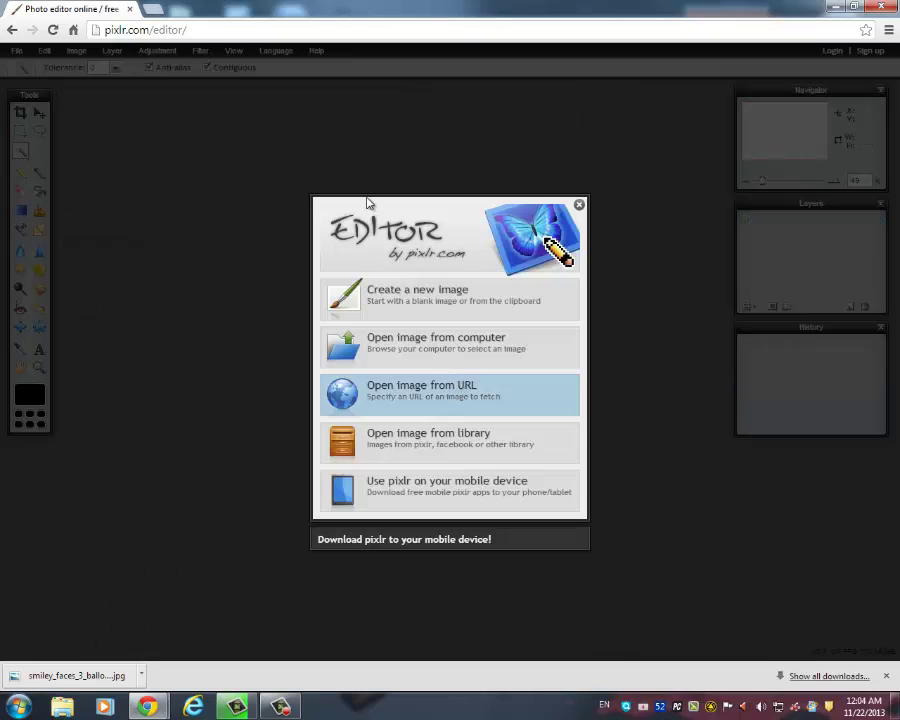
{"action": "left_click", "coordinate": [579, 204]}
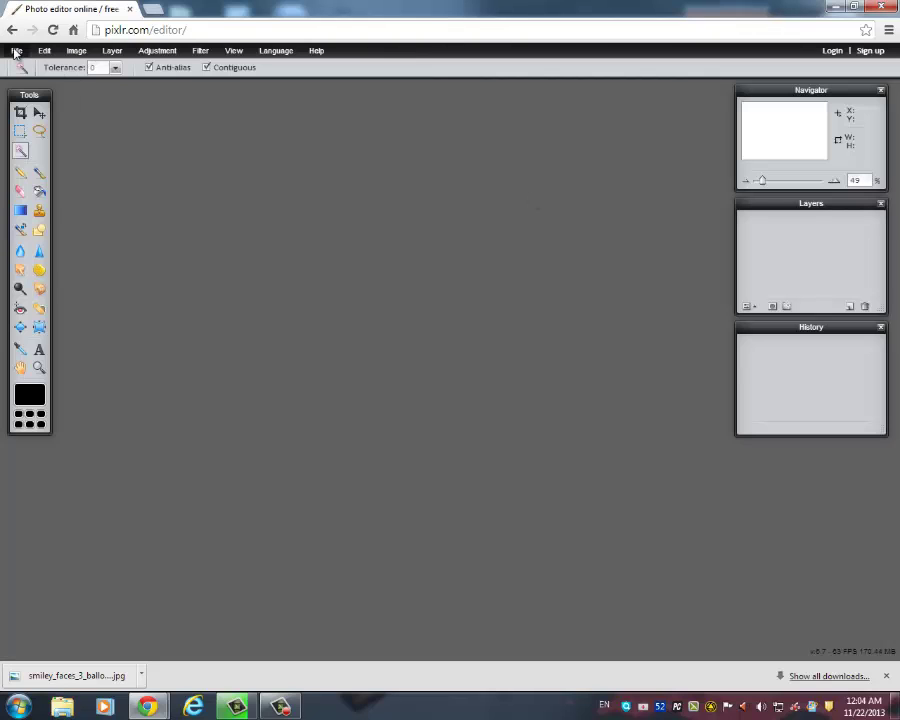
Create a new transparent image from the clipboard containing the copied balloons.
{"action": "left_click", "coordinate": [16, 51]}
{"action": "left_click", "coordinate": [28, 68]}
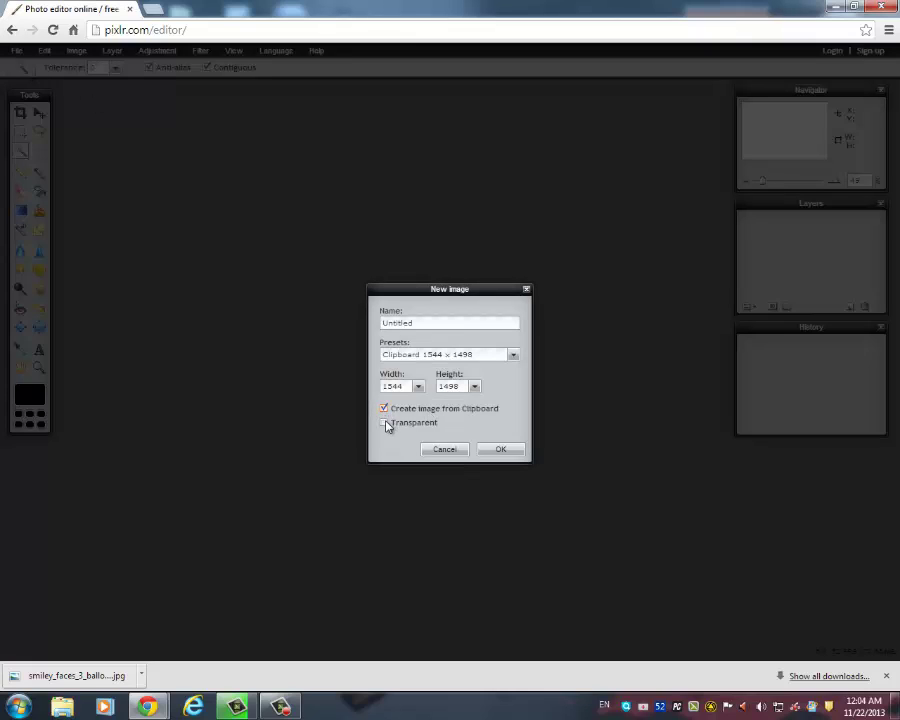
{"action": "left_click", "coordinate": [503, 452]}
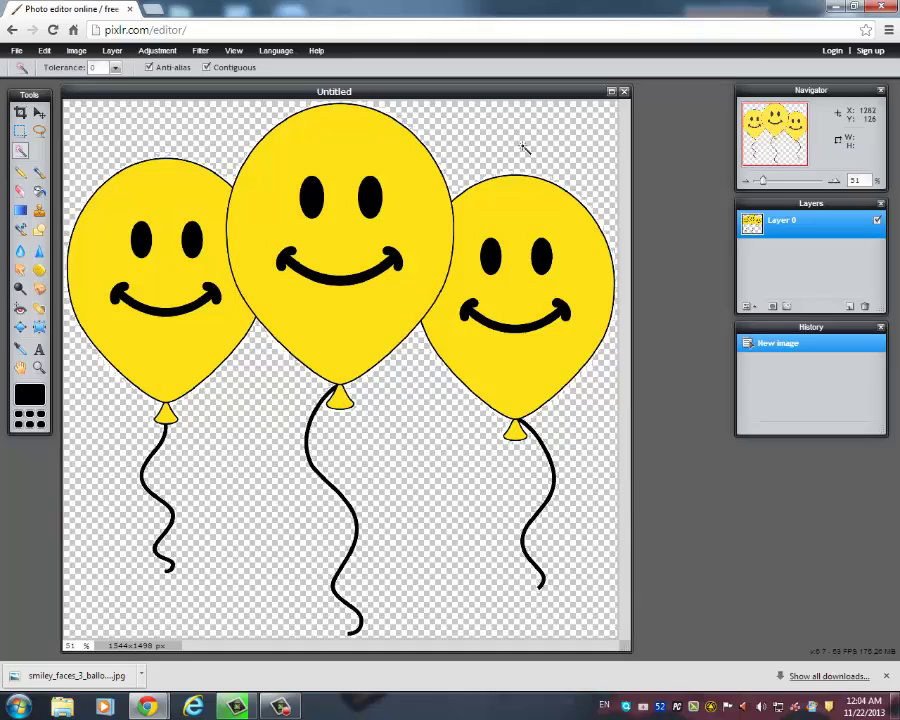
Start saving the image with Format set to PNG (Transparent, full quality).
{"action": "left_click", "coordinate": [17, 52]}
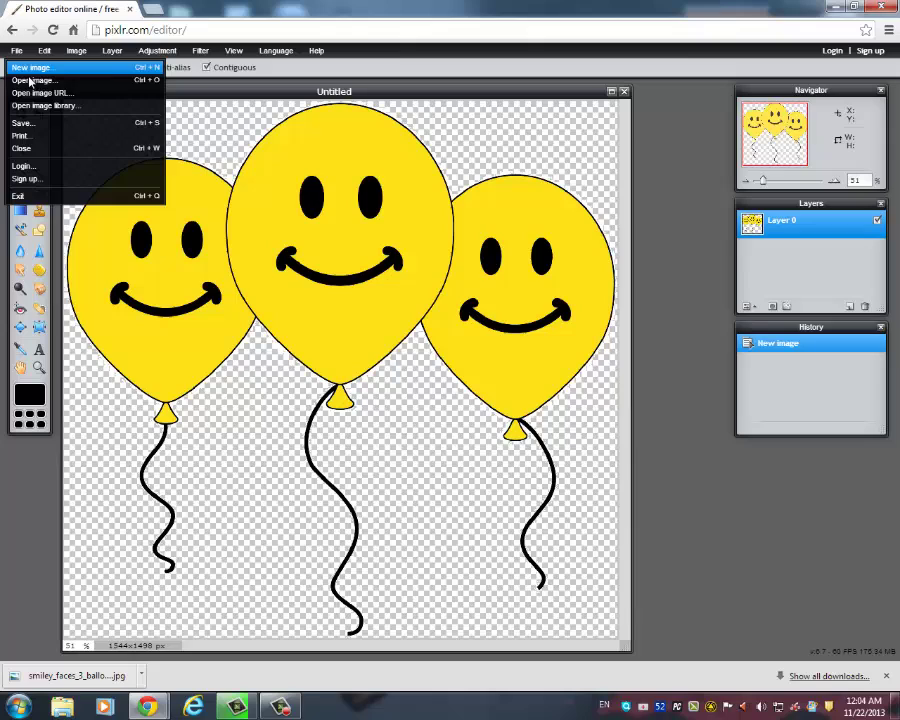
{"action": "left_click", "coordinate": [60, 123]}
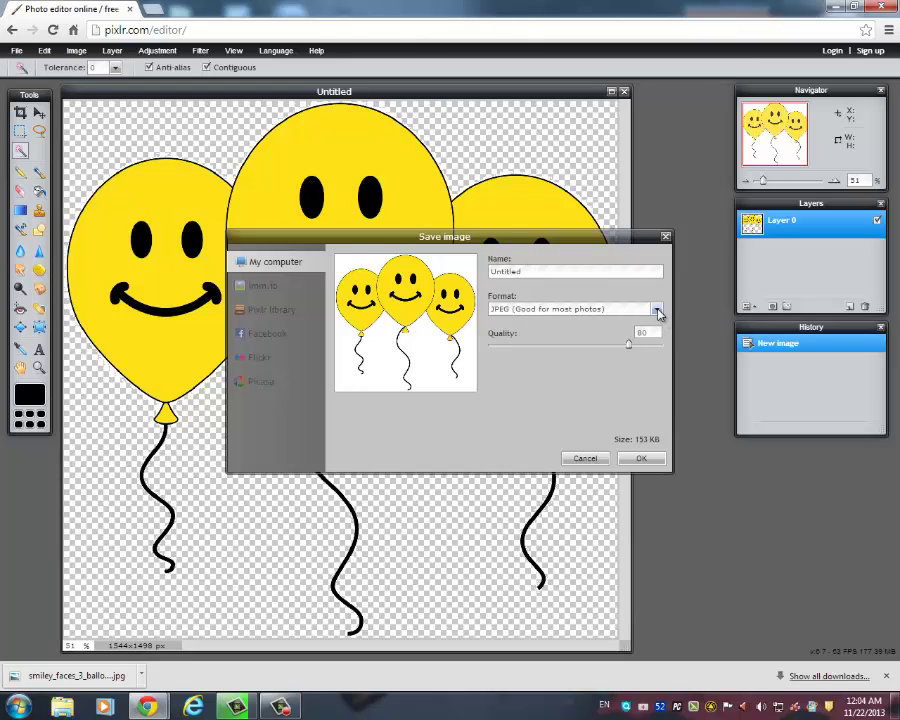
{"action": "left_click", "coordinate": [657, 310]}
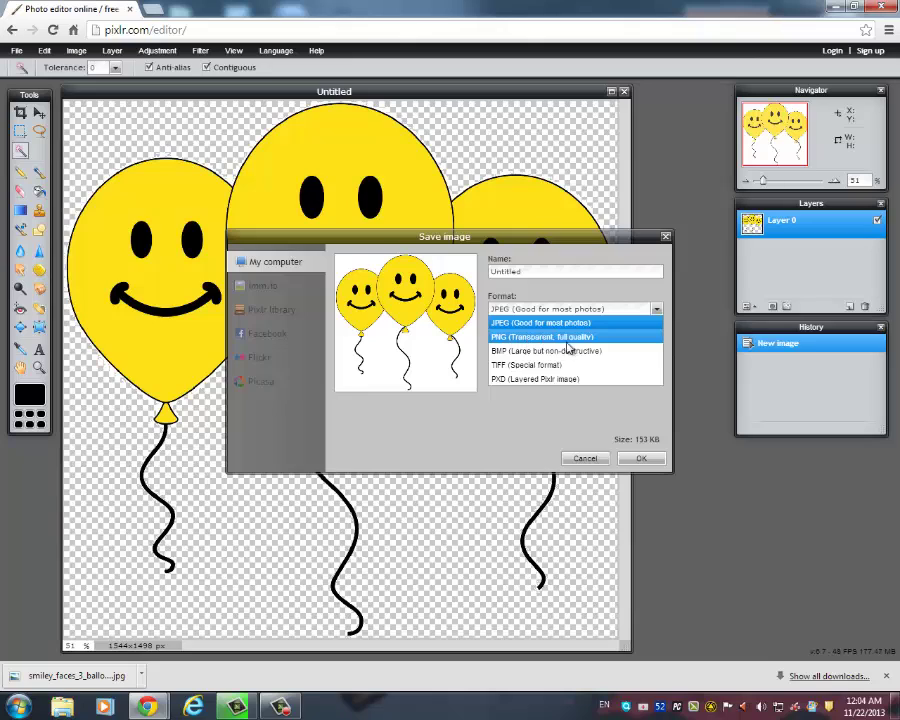
{"action": "left_click", "coordinate": [497, 334]}
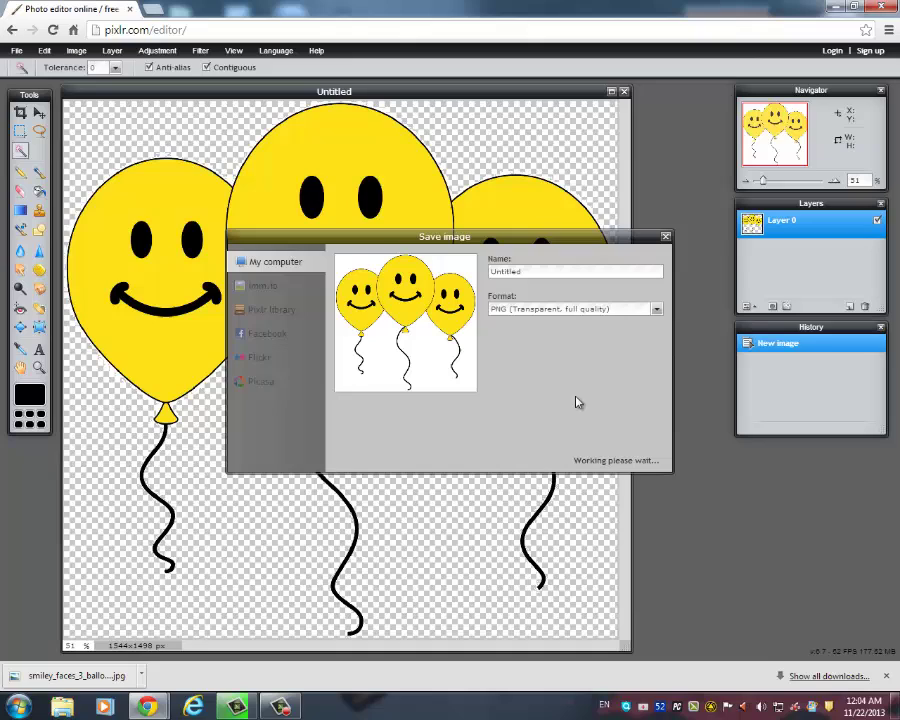